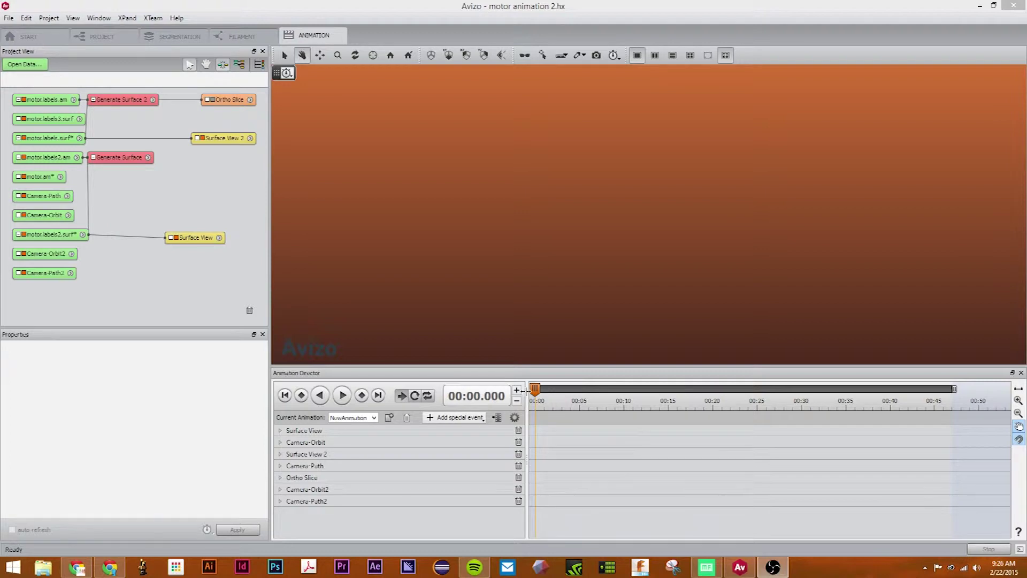
{"action": "left_click", "coordinate": [459, 417]}
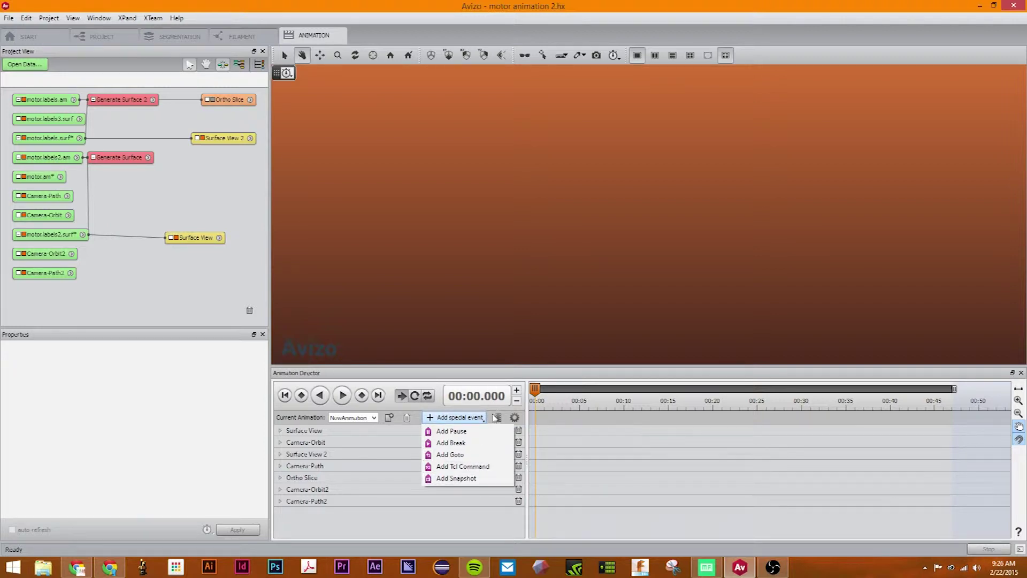
{"action": "left_click", "coordinate": [464, 418]}
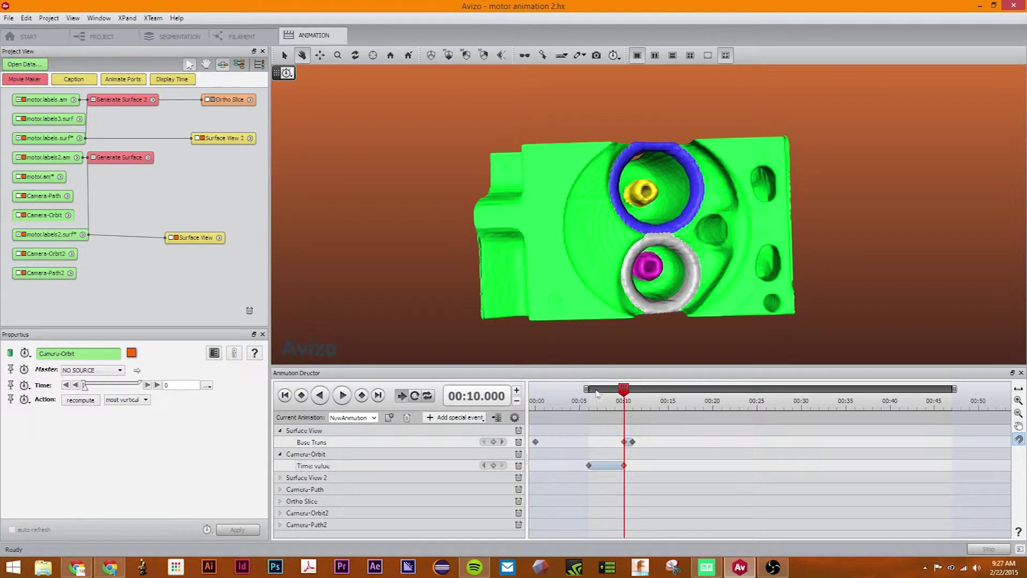
- Move the playhead to 10 s and add a Pause event there with a duration of 1 second
{"action": "left_click", "coordinate": [597, 391]}
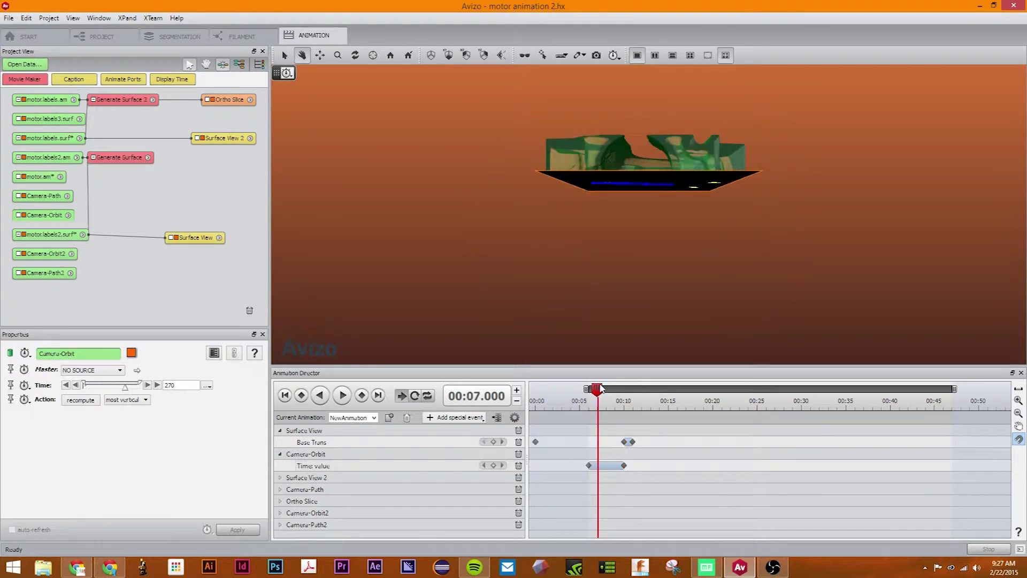
{"action": "left_click", "coordinate": [592, 395]}
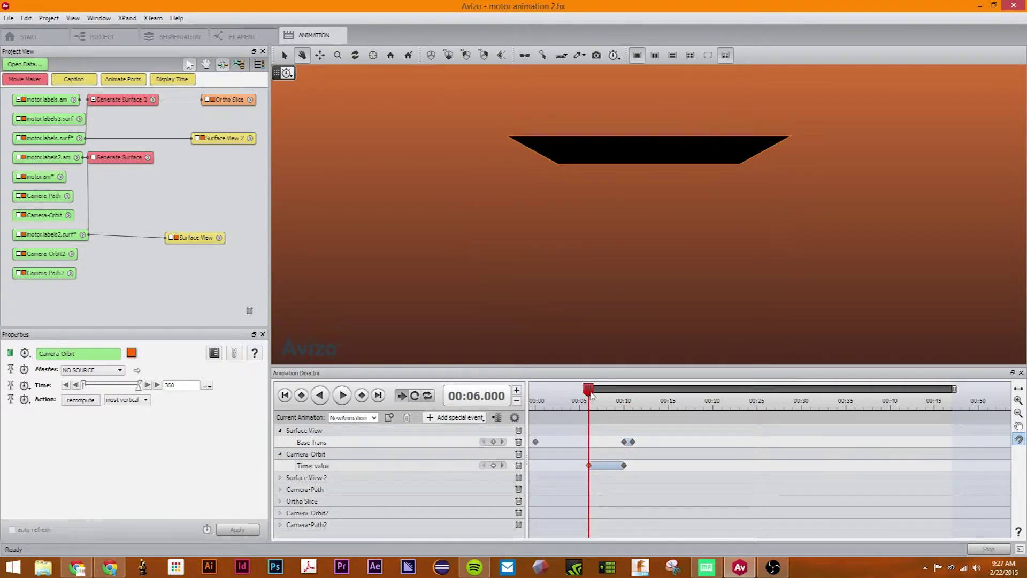
{"action": "left_click_drag", "start_coordinate": [592, 395], "coordinate": [639, 395]}
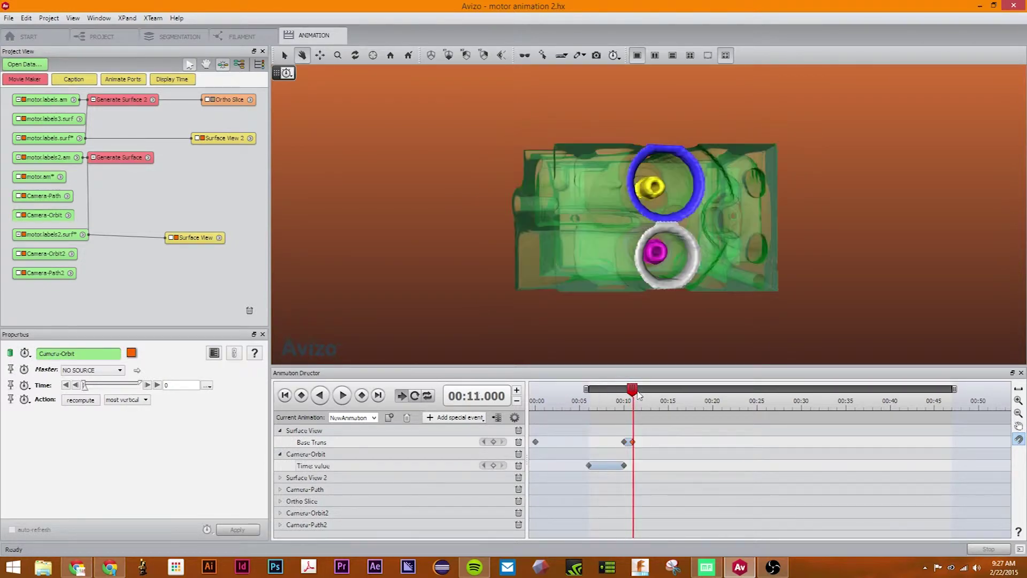
{"action": "left_click", "coordinate": [621, 396]}
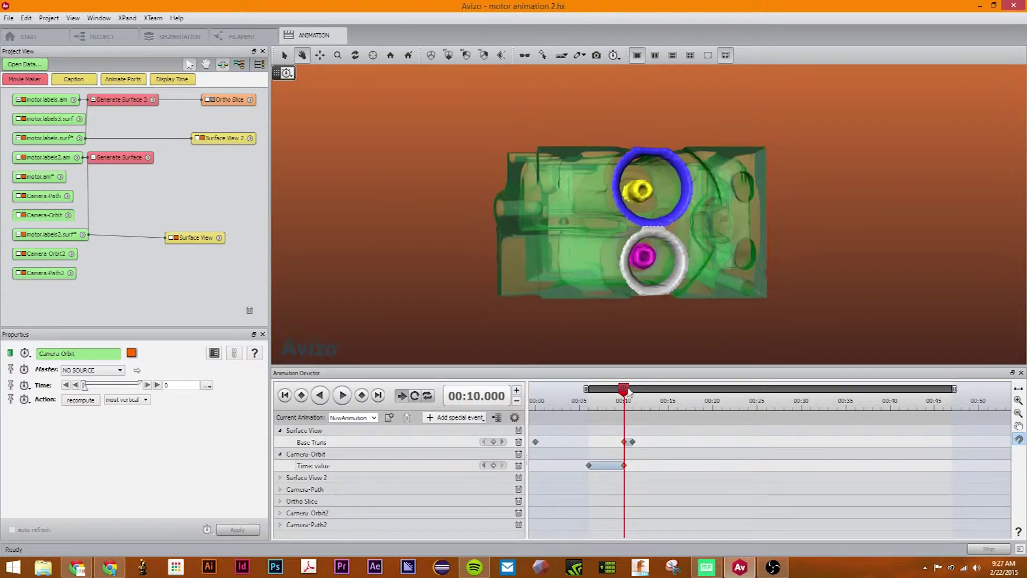
{"action": "left_click", "coordinate": [463, 417]}
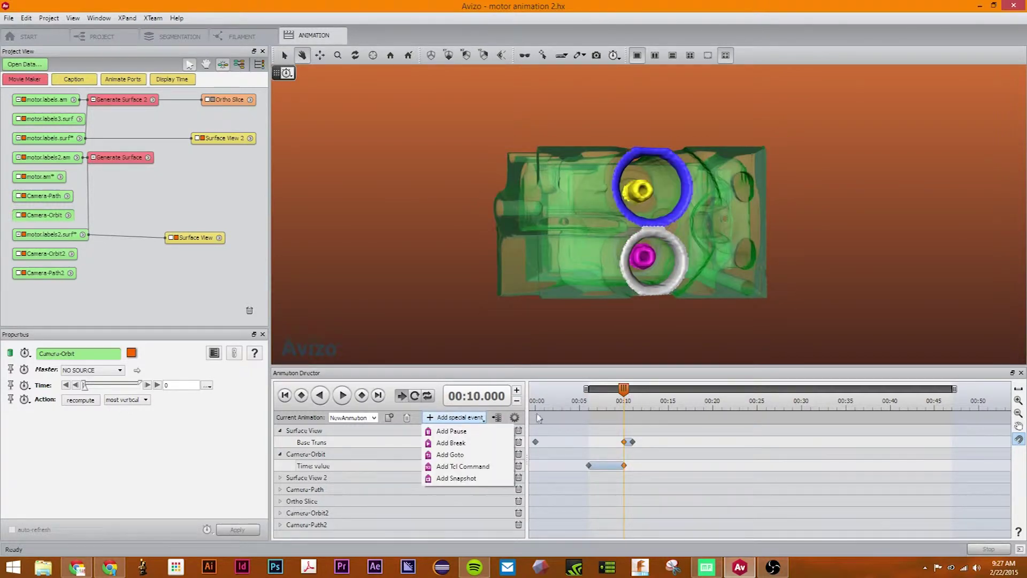
{"action": "right_click", "coordinate": [616, 419]}
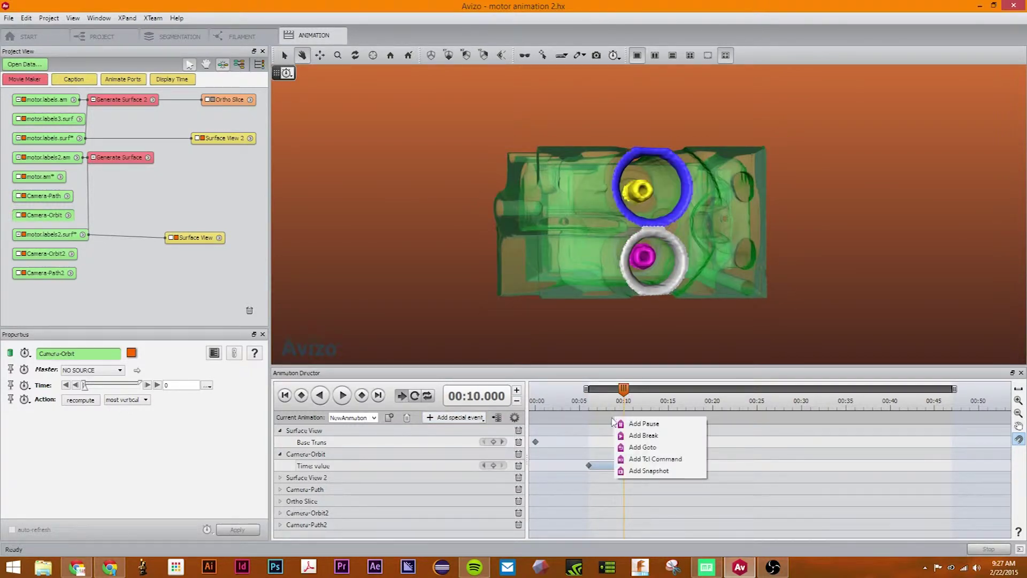
{"action": "left_click", "coordinate": [631, 427]}
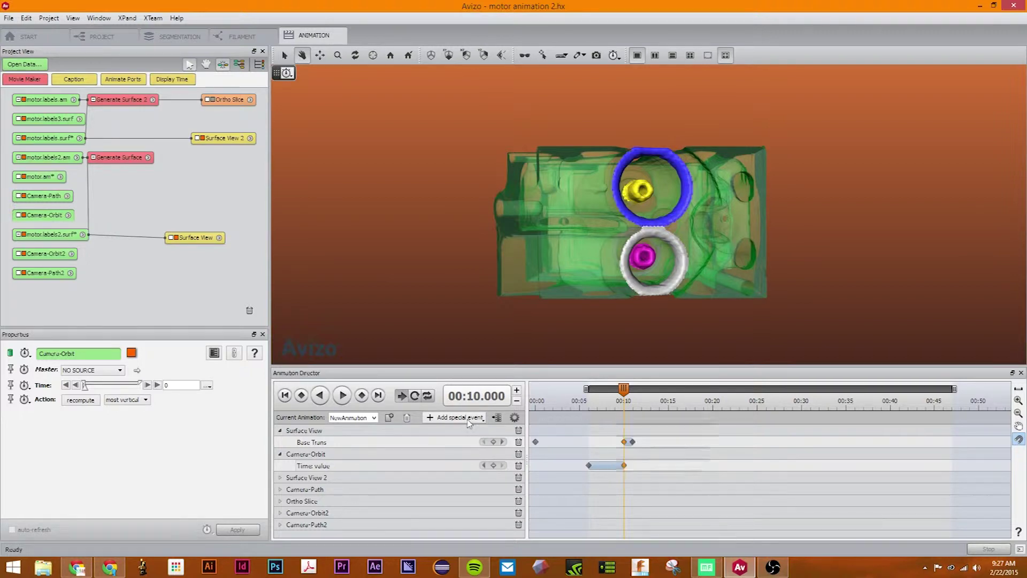
{"action": "left_click", "coordinate": [431, 417]}
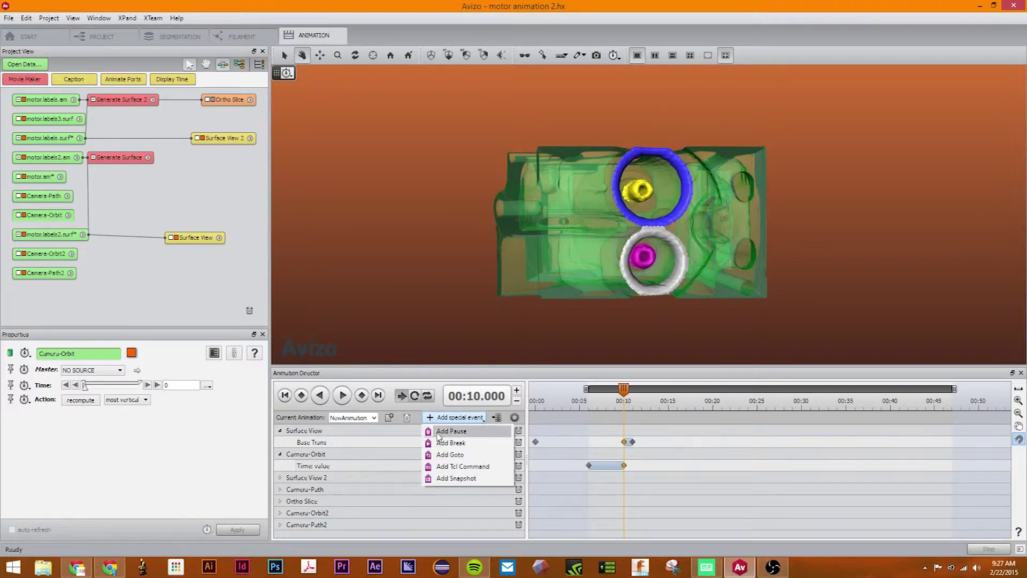
{"action": "left_click", "coordinate": [438, 431]}
{"action": "left_click", "coordinate": [624, 418]}
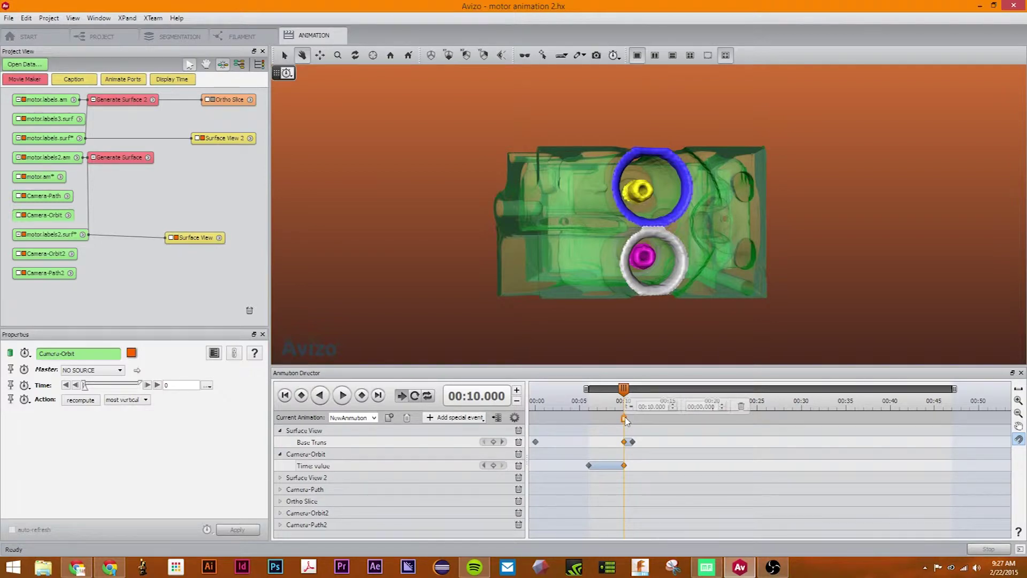
{"action": "left_click", "coordinate": [704, 406]}
- Play the animation from 8 s through the Pause event at 10 s, and stop playback just after it
{"action": "left_click_drag", "start_coordinate": [623, 388], "coordinate": [603, 396]}
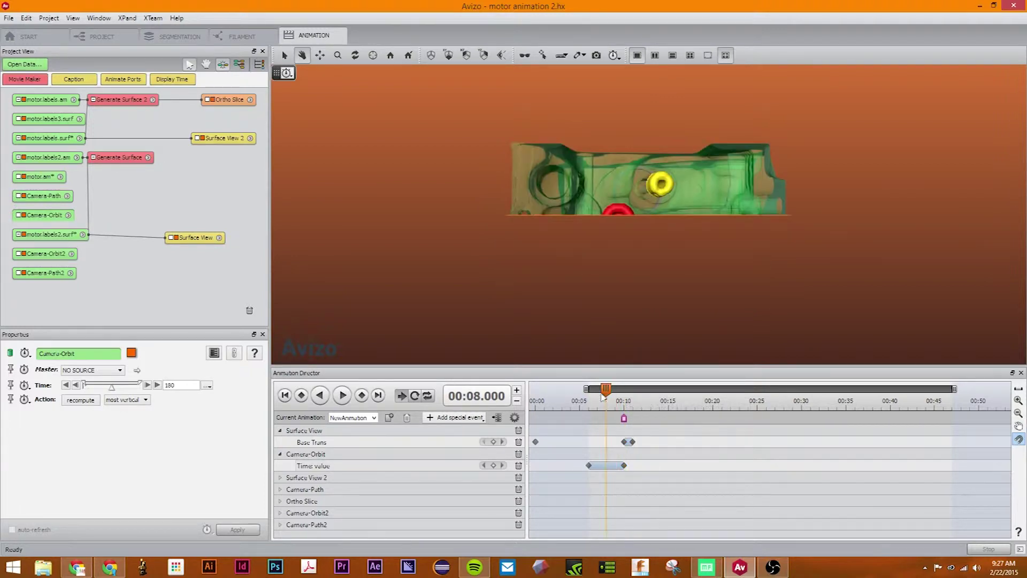
{"action": "left_click", "coordinate": [340, 401]}
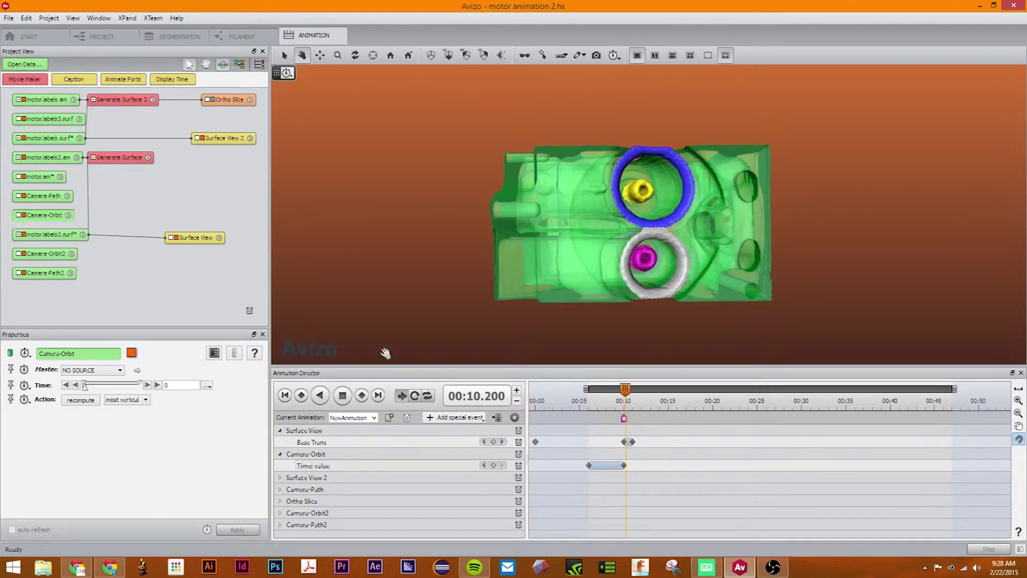
{"action": "left_click", "coordinate": [343, 396]}
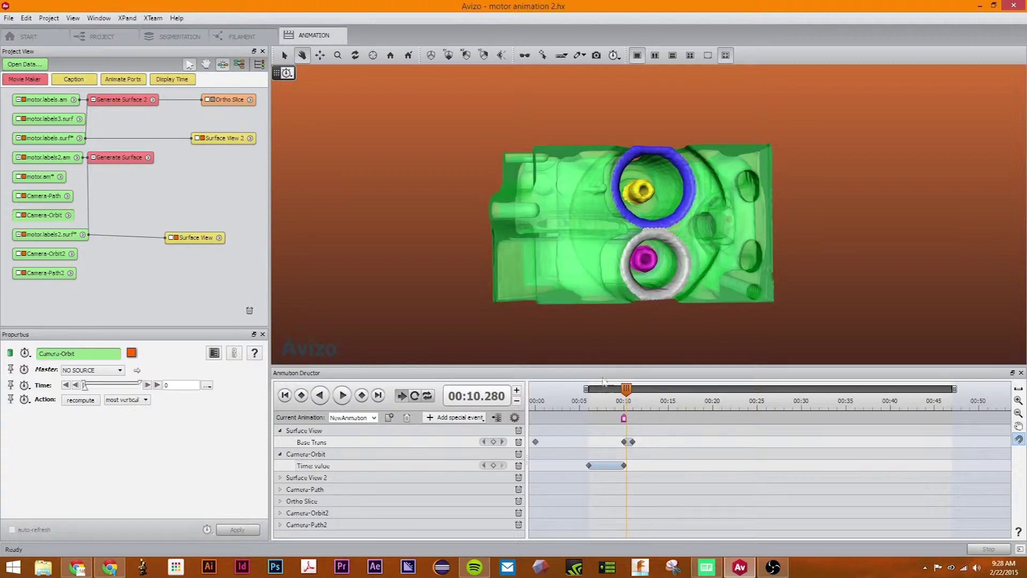
- Replace the Pause event with a Break event and move it to 8 s on the timeline
{"action": "mouse_move", "coordinate": [624, 420]}
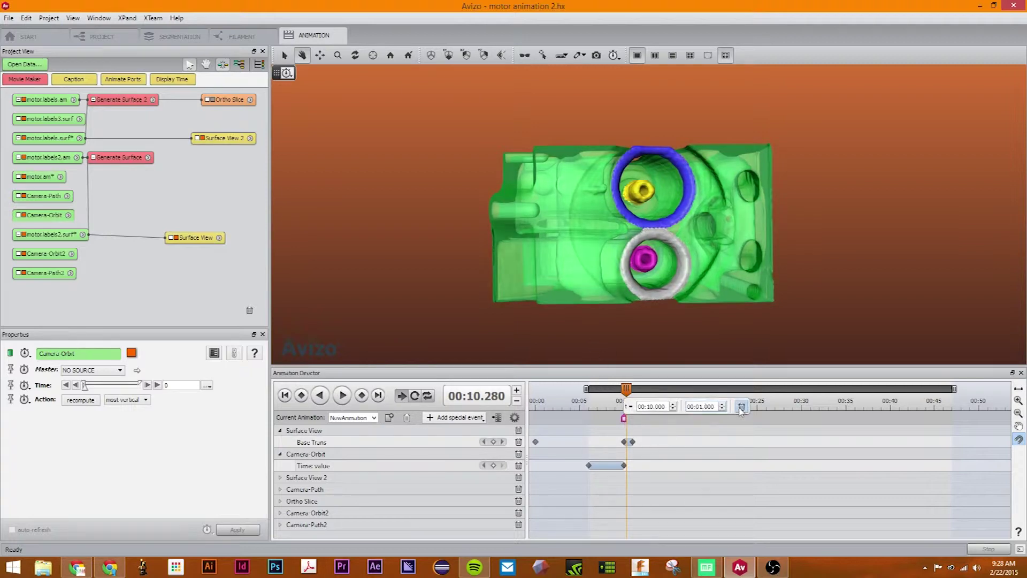
{"action": "left_click", "coordinate": [480, 419]}
{"action": "left_click", "coordinate": [483, 444]}
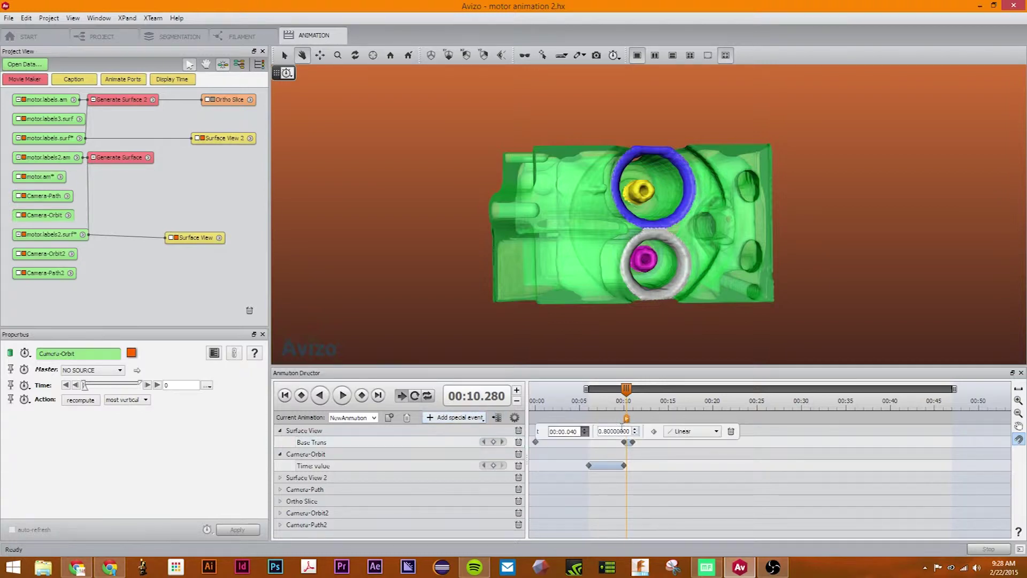
{"action": "mouse_move", "coordinate": [630, 426]}
{"action": "left_click_drag", "start_coordinate": [630, 426], "coordinate": [610, 421]}
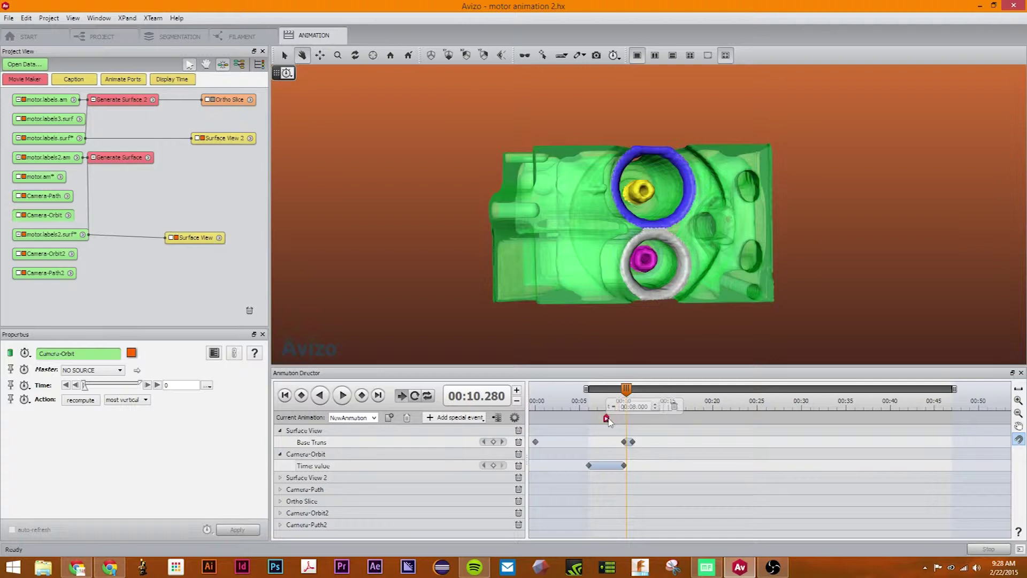
- Move the playhead back before the Break event and play the animation up to it
{"action": "left_click", "coordinate": [623, 396]}
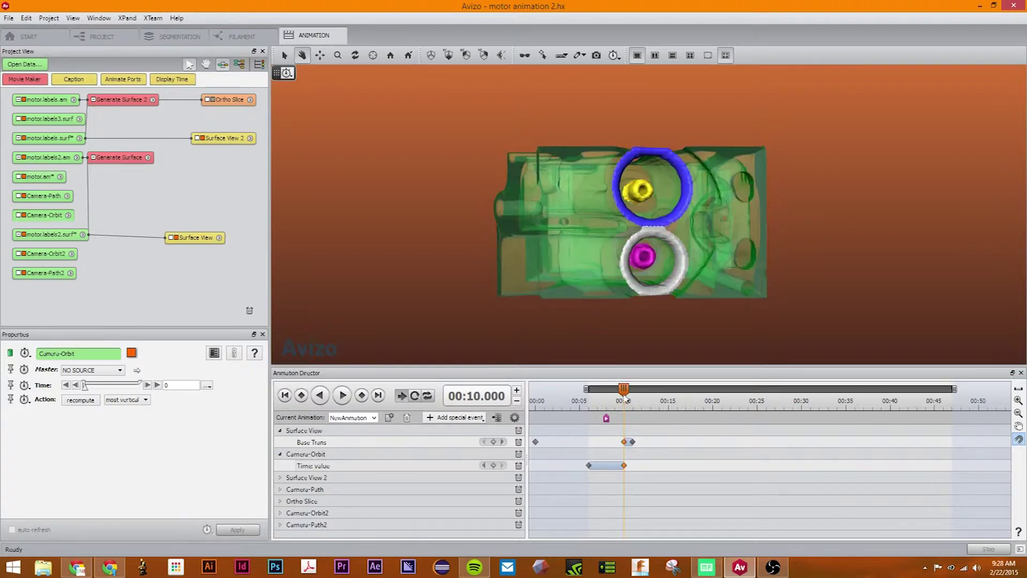
{"action": "left_click_drag", "start_coordinate": [625, 396], "coordinate": [579, 390]}
{"action": "left_click", "coordinate": [339, 394]}
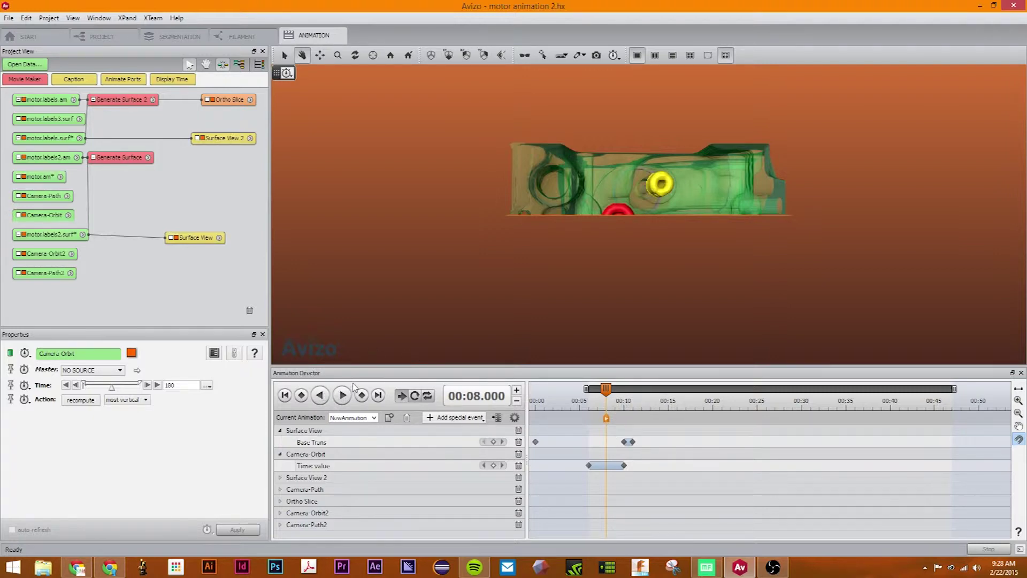
- Add a Goto event at 7 s, move it to 17 s on the timeline, and open its target time for editing
{"action": "left_click", "coordinate": [455, 417]}
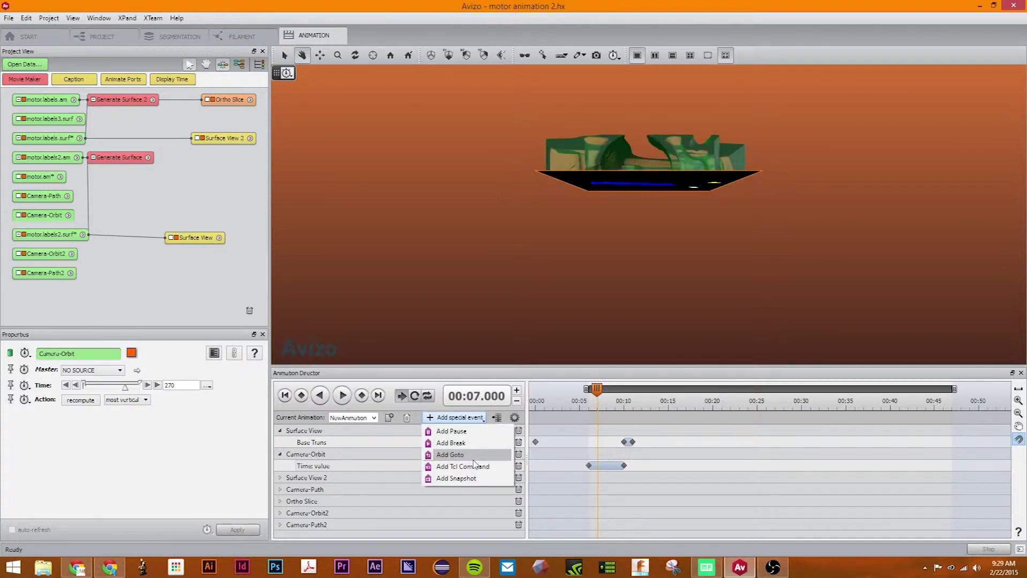
{"action": "left_click", "coordinate": [477, 455]}
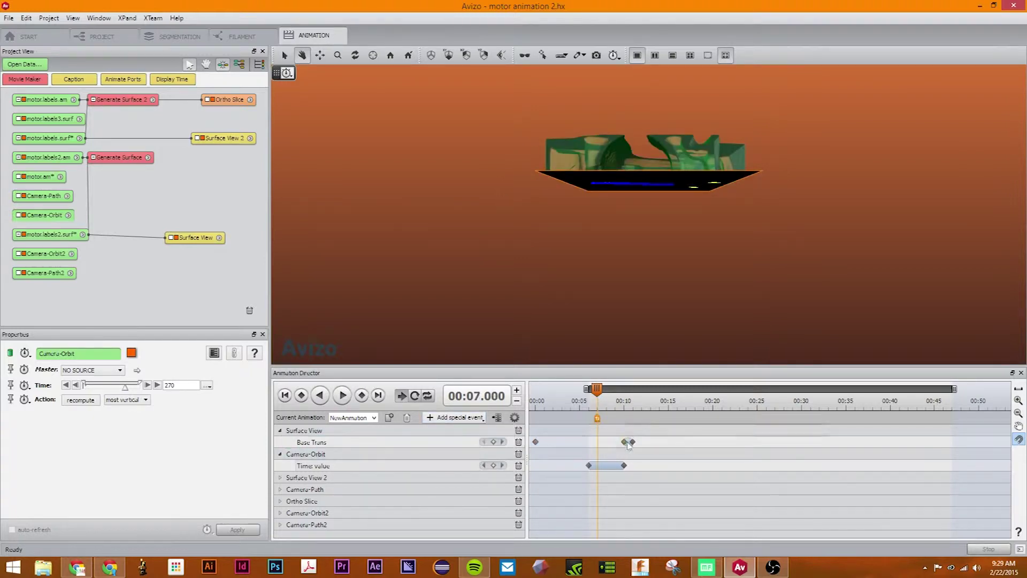
{"action": "left_click_drag", "start_coordinate": [607, 422], "coordinate": [684, 423]}
{"action": "left_click", "coordinate": [764, 409]}
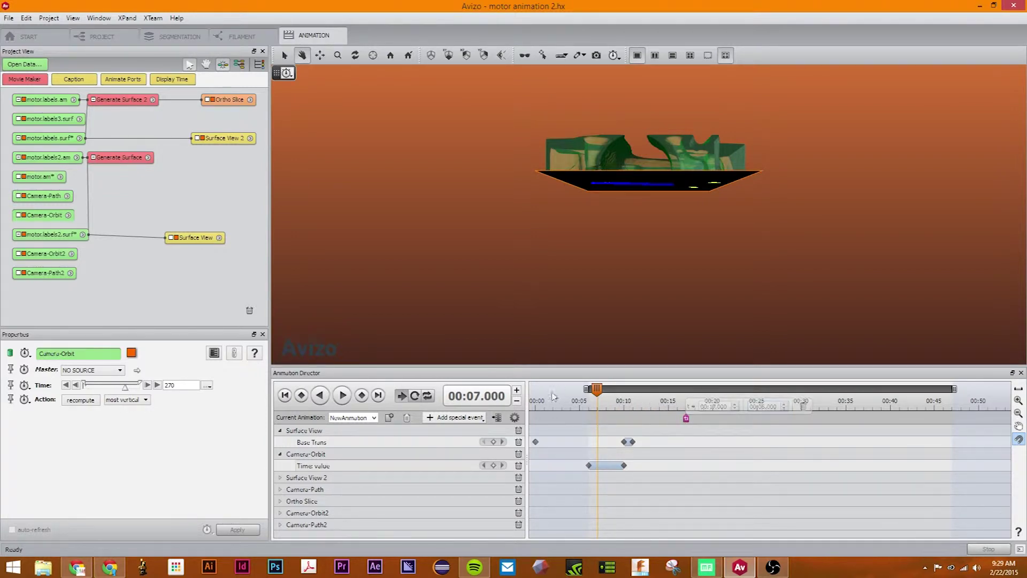
- Play the animation through the Goto event at 17 s, and stop playback after the jump
{"action": "left_click_drag", "start_coordinate": [599, 389], "coordinate": [660, 401]}
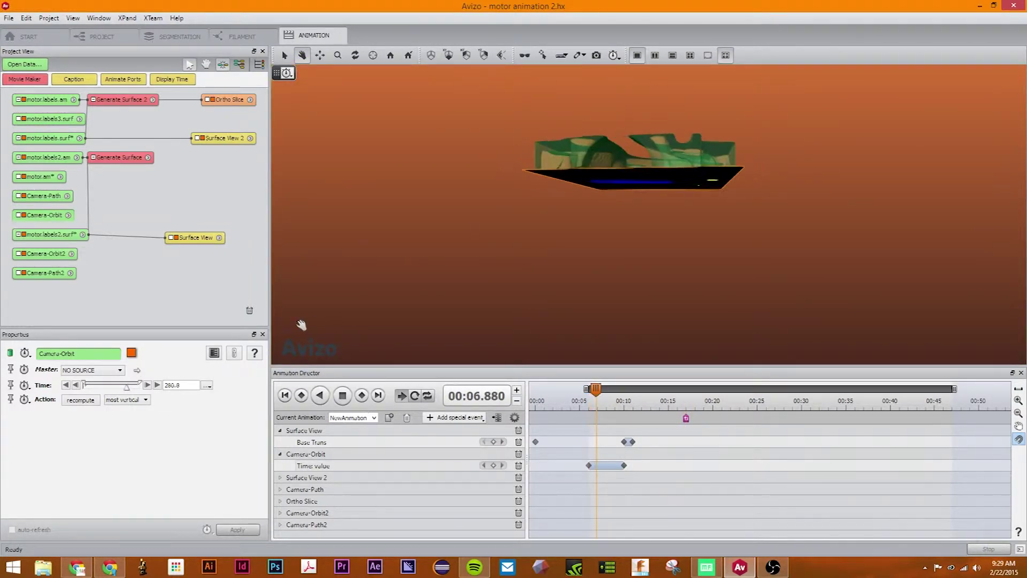
{"action": "left_click", "coordinate": [342, 396]}
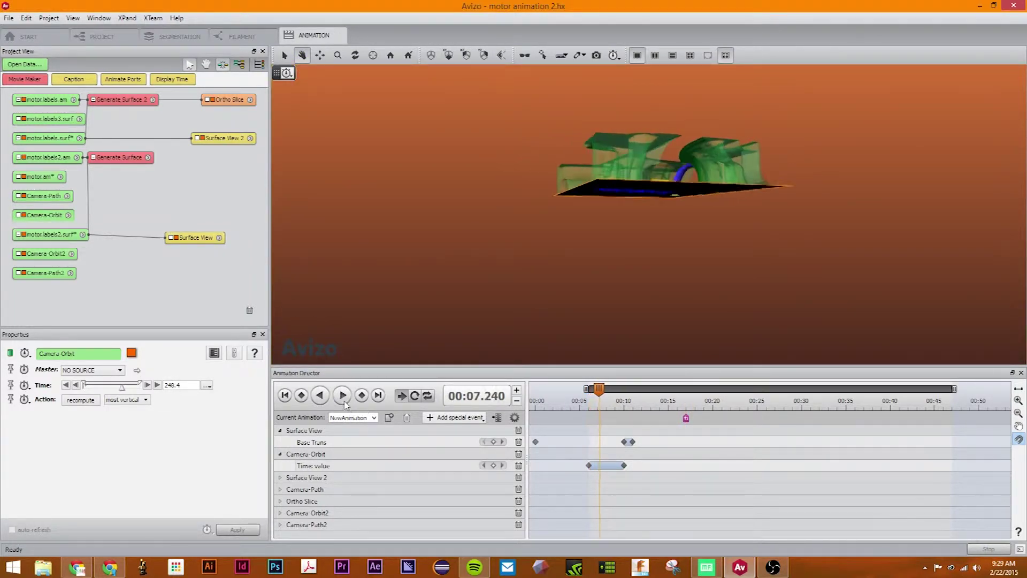
- Add a Snapshot event and move it to 10 s on the timeline
{"action": "left_click", "coordinate": [482, 418]}
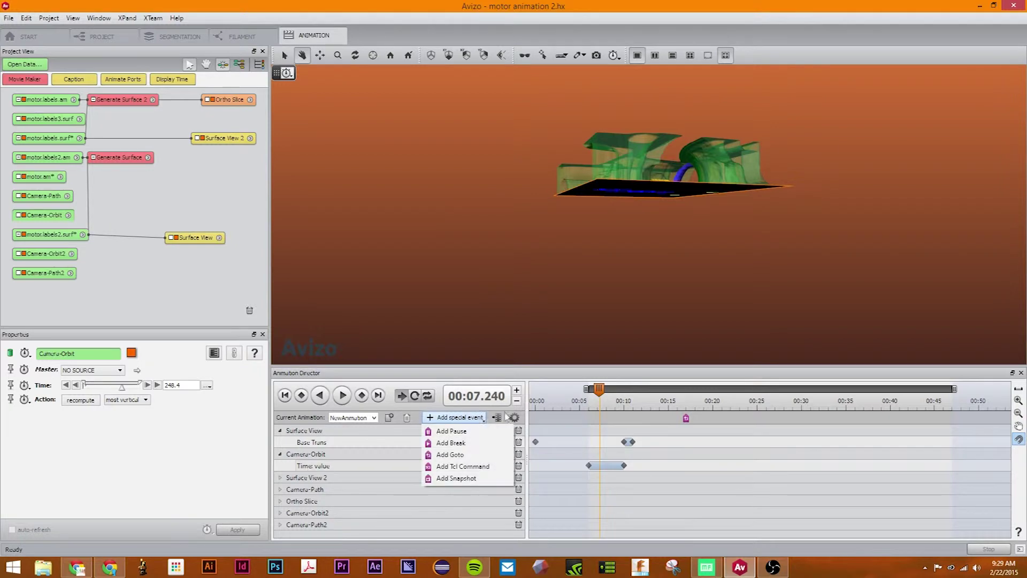
{"action": "left_click", "coordinate": [456, 478]}
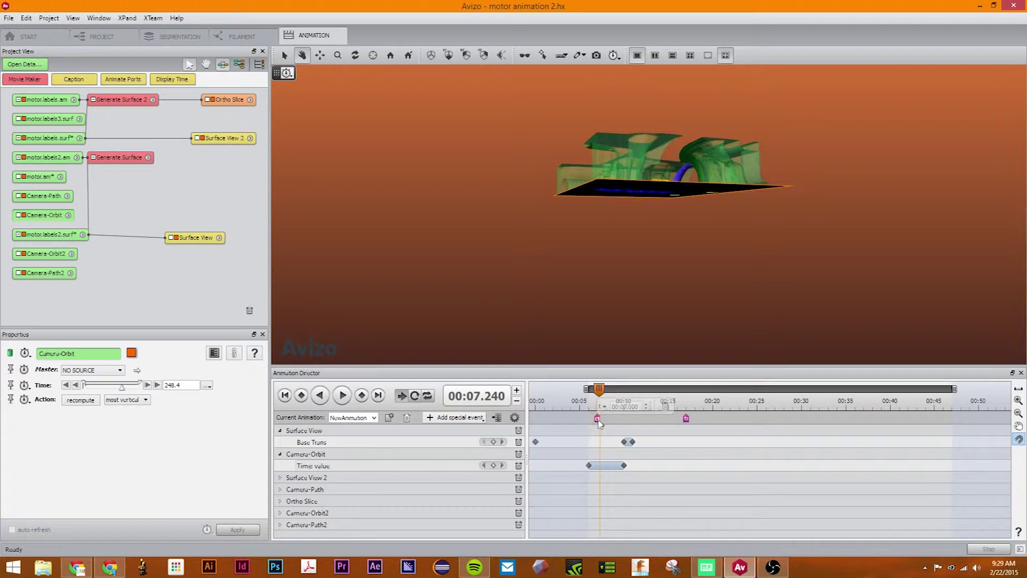
{"action": "left_click_drag", "start_coordinate": [600, 419], "coordinate": [655, 420]}
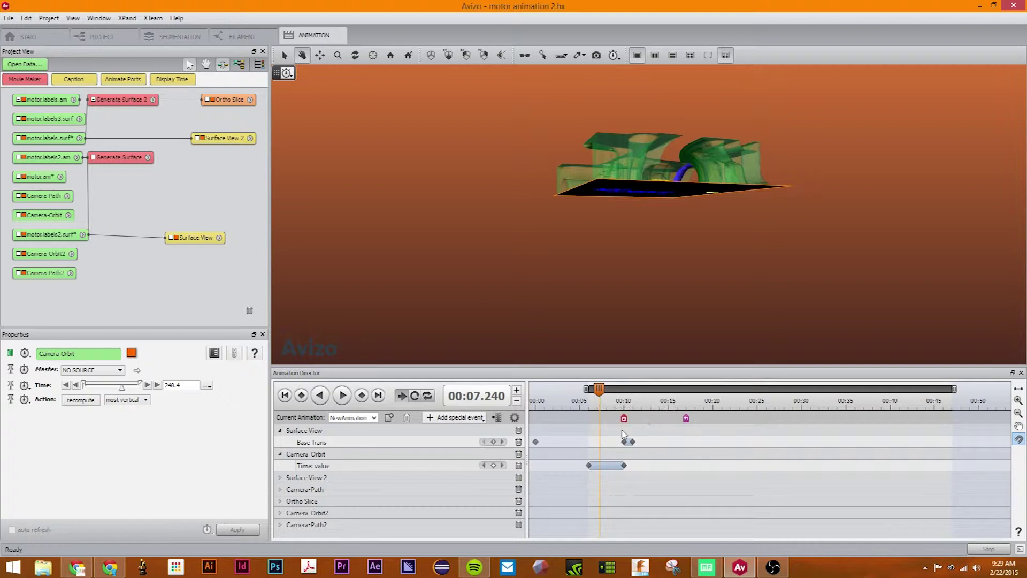
- Show the snapshot output directory in the animation options, and play from 9 s to test the Snapshot event
{"action": "left_click", "coordinate": [516, 420]}
{"action": "scroll", "coordinate": [461, 491], "scroll_direction": "down", "scroll_amount": 1}
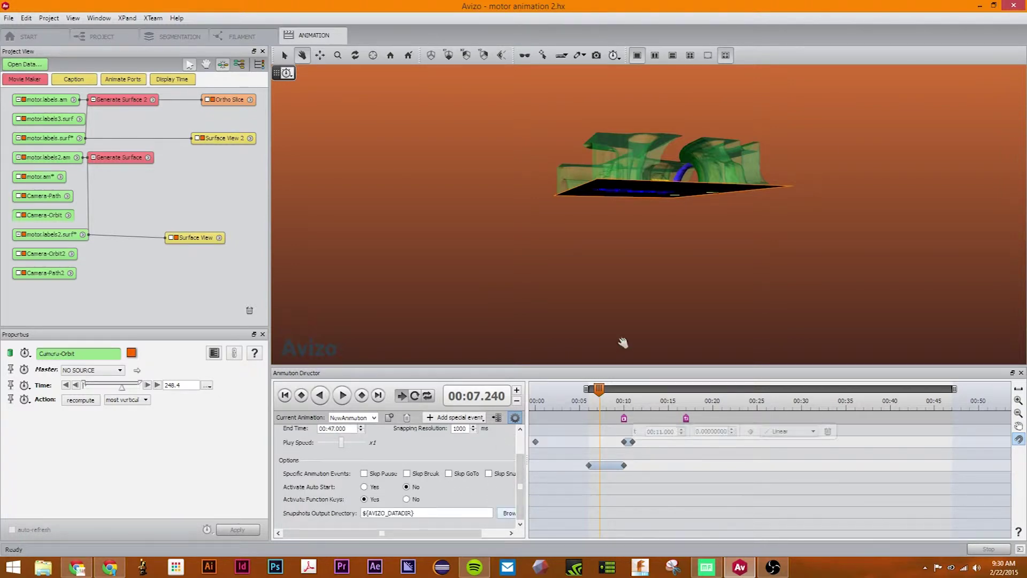
{"action": "left_click_drag", "start_coordinate": [600, 390], "coordinate": [617, 393]}
{"action": "left_click", "coordinate": [618, 392]}
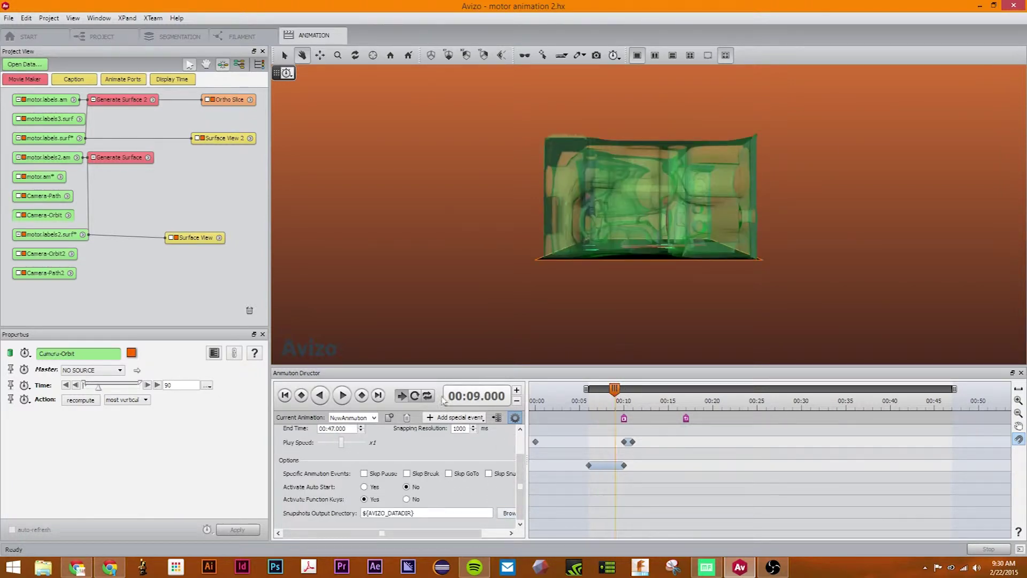
{"action": "left_click", "coordinate": [342, 395]}
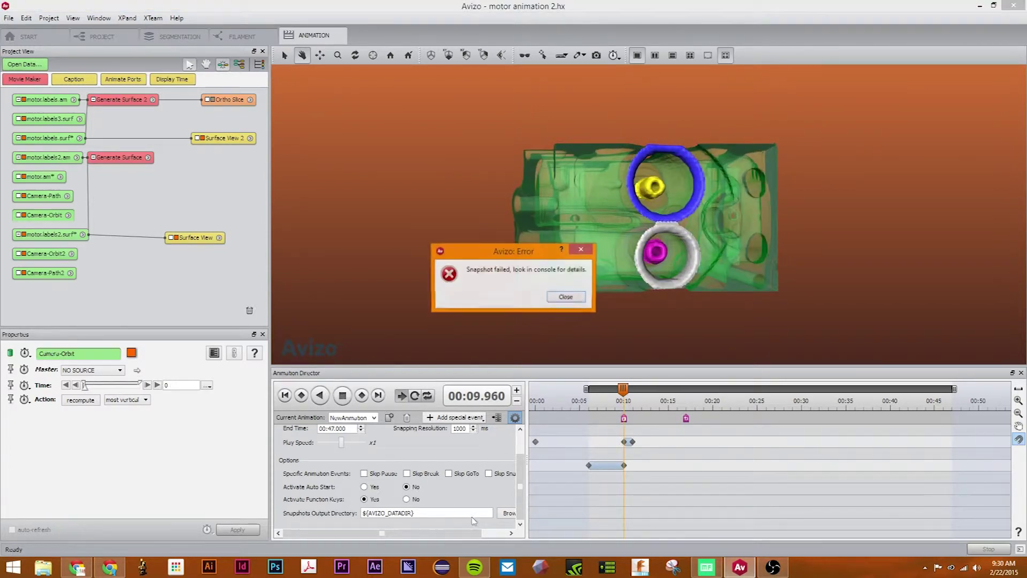
{"action": "left_click", "coordinate": [566, 298]}
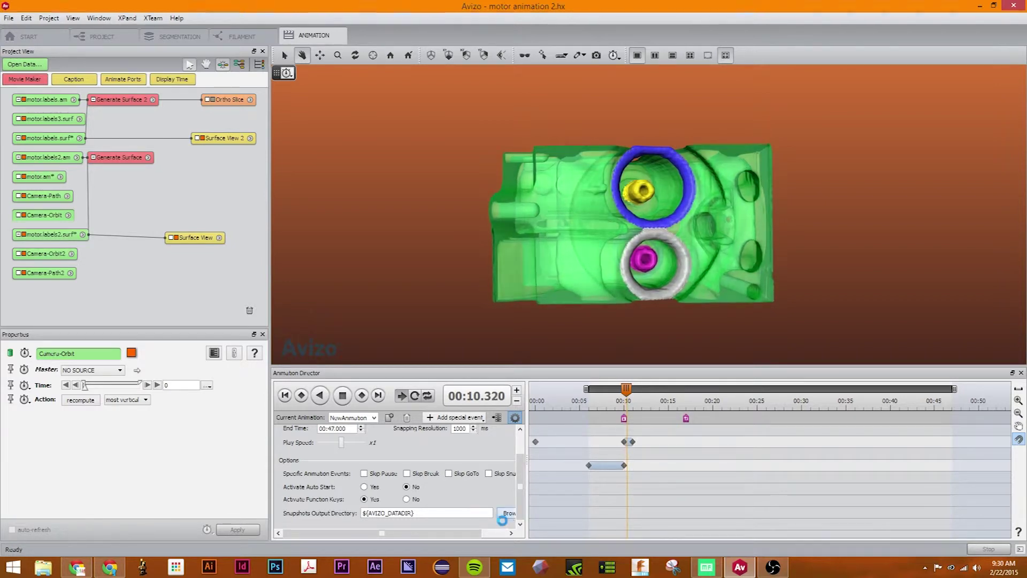
- Set the Snapshots Output Directory to the Desktop folder
{"action": "left_click", "coordinate": [509, 514]}
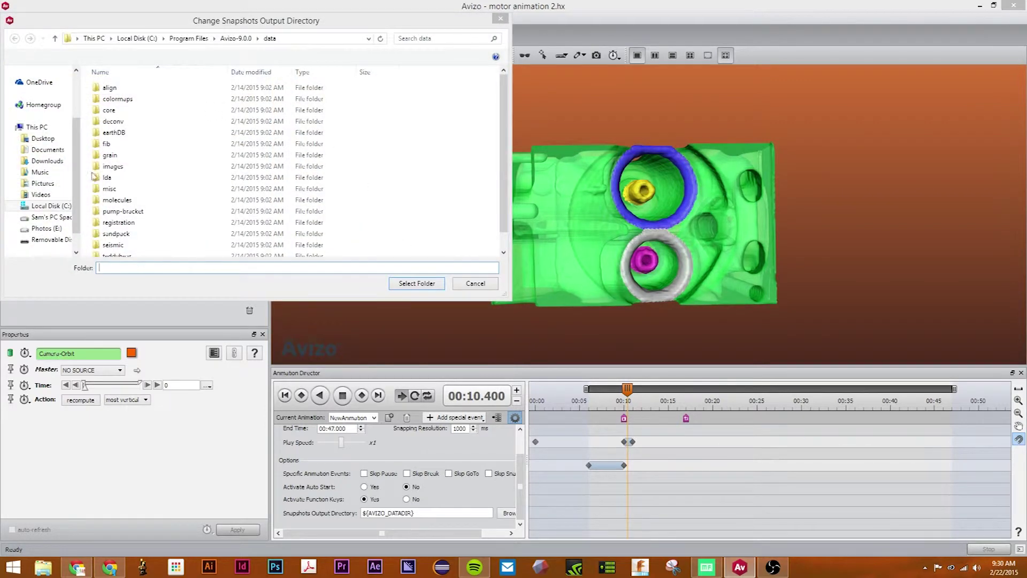
{"action": "left_click", "coordinate": [37, 138]}
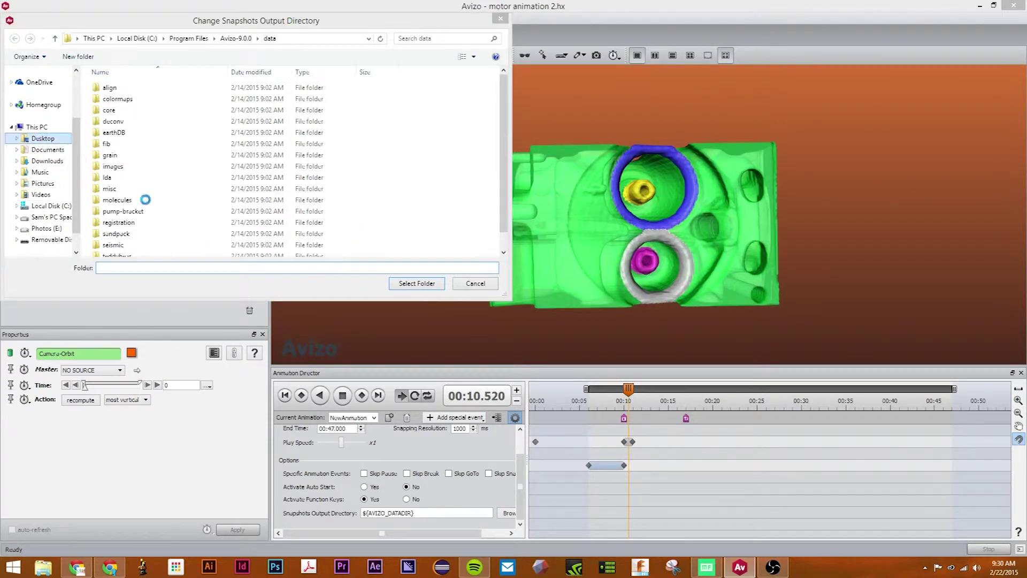
{"action": "left_click", "coordinate": [416, 283]}
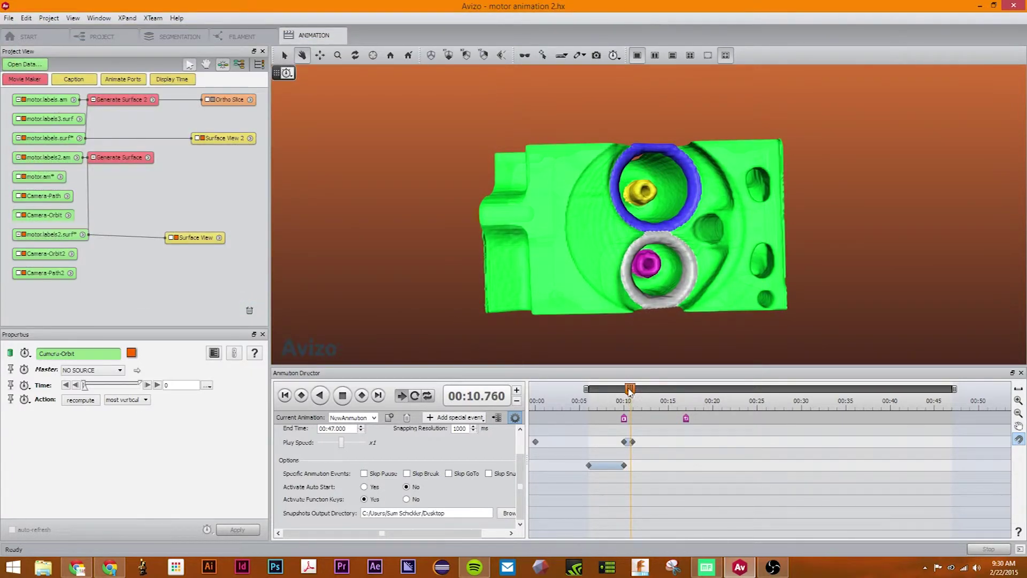
- Replay the animation from 9 s through the Snapshot event at 10 s, and stop playback just after it
{"action": "left_click", "coordinate": [630, 389]}
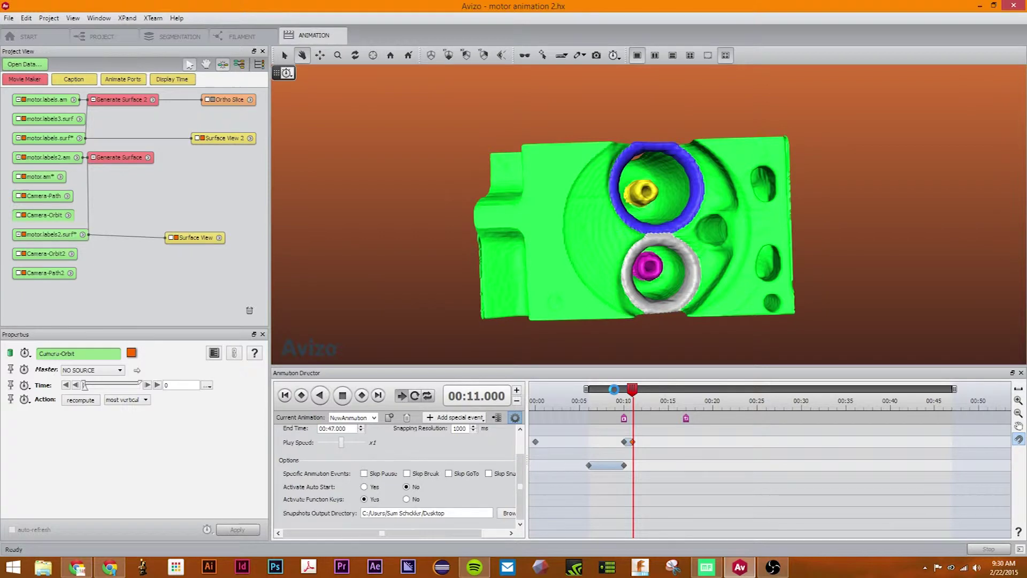
{"action": "left_click_drag", "start_coordinate": [632, 389], "coordinate": [614, 389]}
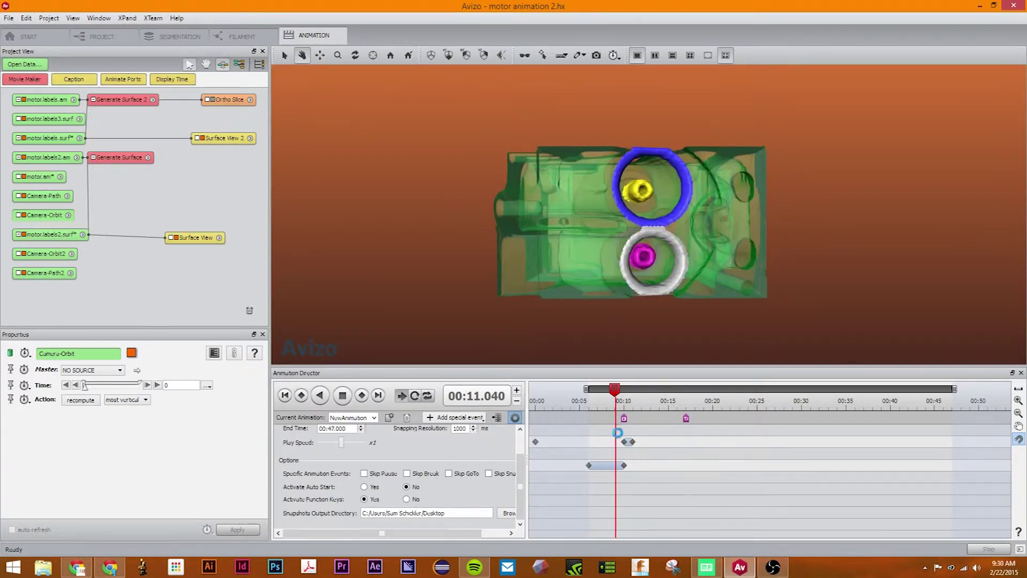
{"action": "left_click_drag", "start_coordinate": [614, 509], "coordinate": [614, 511]}
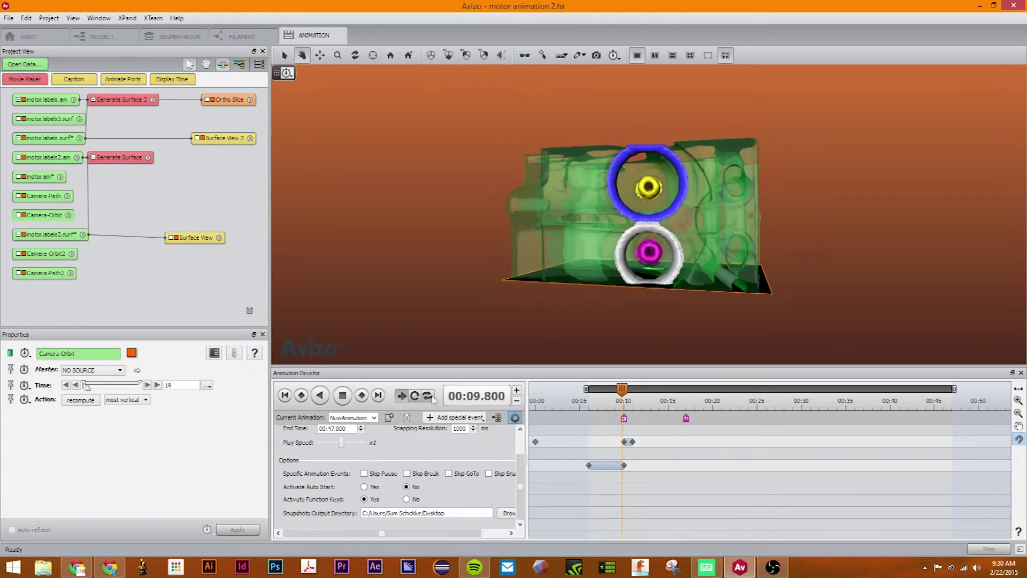
{"action": "left_click", "coordinate": [343, 396]}
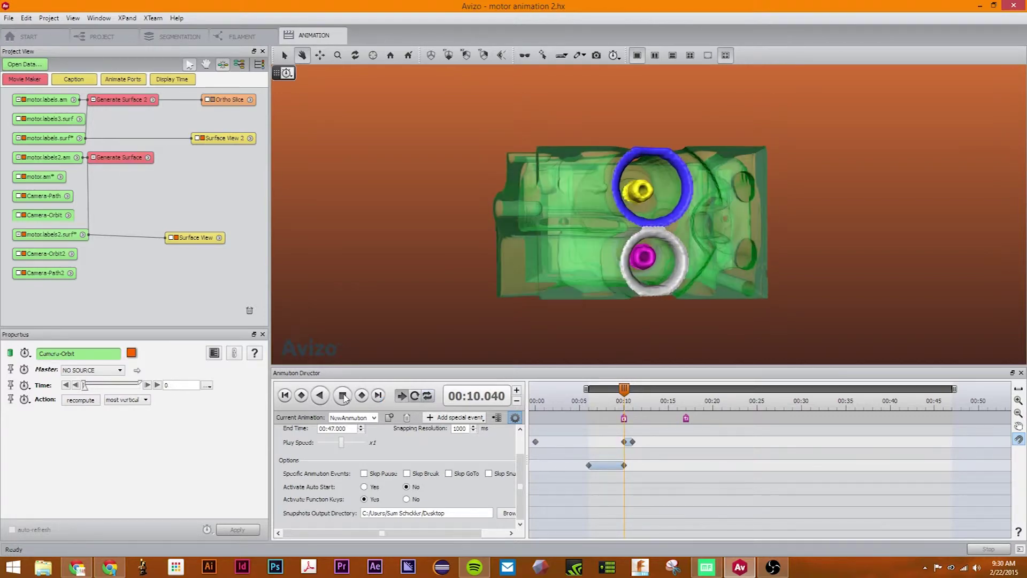
{"action": "left_click", "coordinate": [343, 396]}
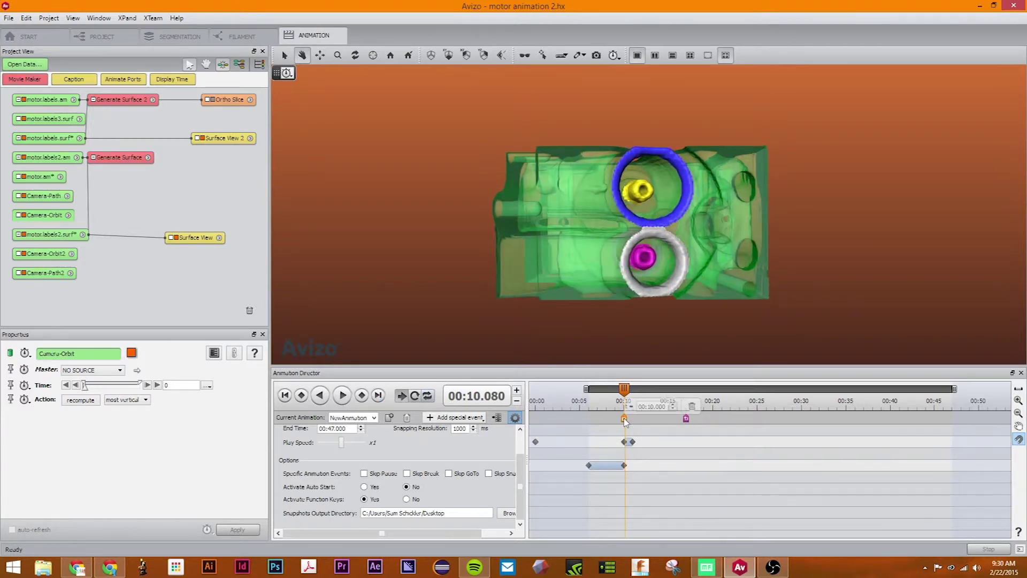
- Uncover the desktop, open the snapshot image NewAnimation_00_10_000 to inspect it, close it, and maximize the Avizo window again
{"action": "mouse_move", "coordinate": [659, 5]}
{"action": "left_mouse_down"}
{"action": "mouse_move", "coordinate": [181, 110]}
{"action": "mouse_move", "coordinate": [120, 4]}
{"action": "mouse_move", "coordinate": [157, 4]}
{"action": "mouse_move", "coordinate": [157, 131]}
{"action": "left_mouse_up"}
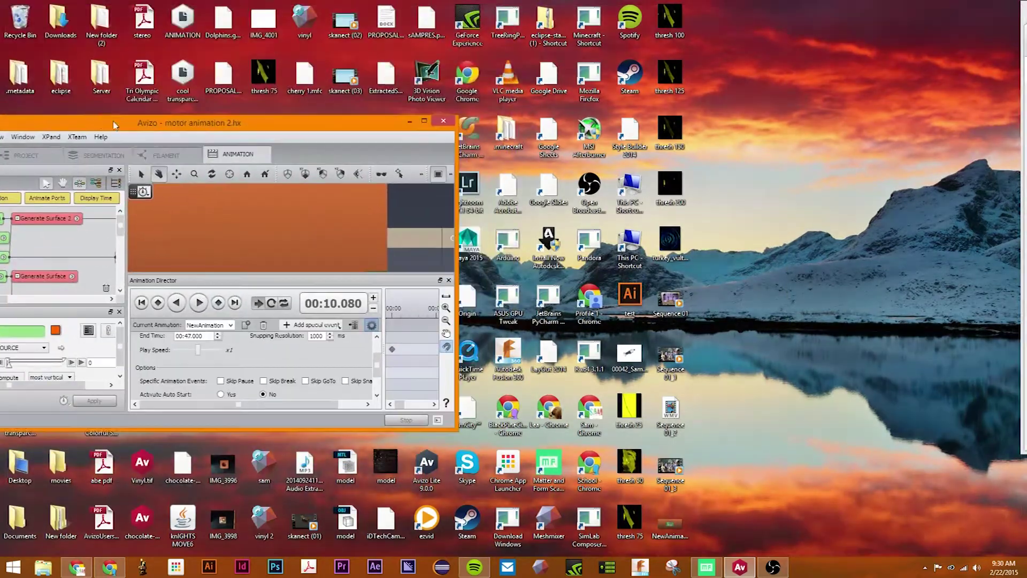
{"action": "double_click", "coordinate": [669, 522]}
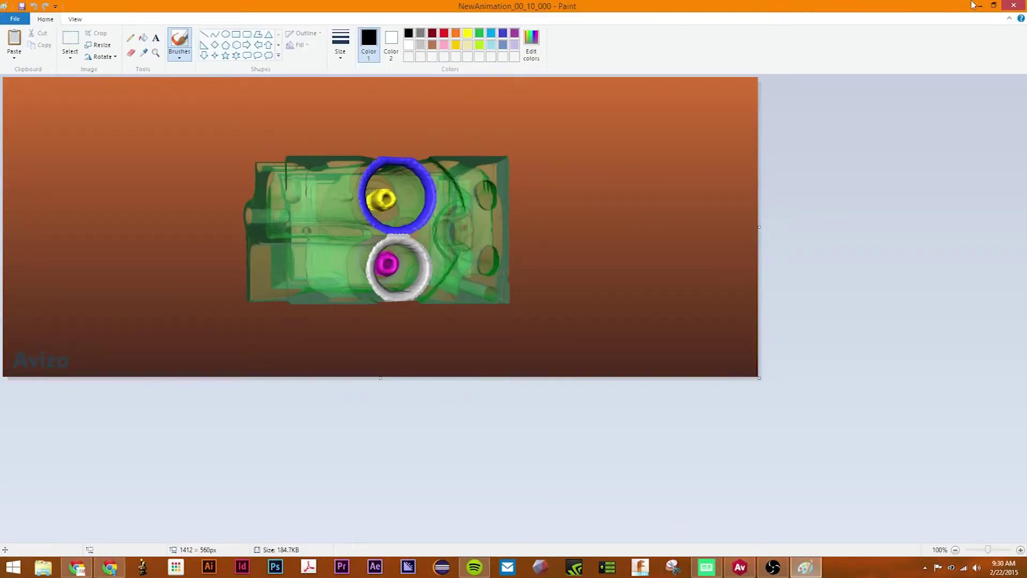
{"action": "left_click", "coordinate": [1013, 5]}
{"action": "left_click_drag", "start_coordinate": [301, 121], "coordinate": [688, 1]}
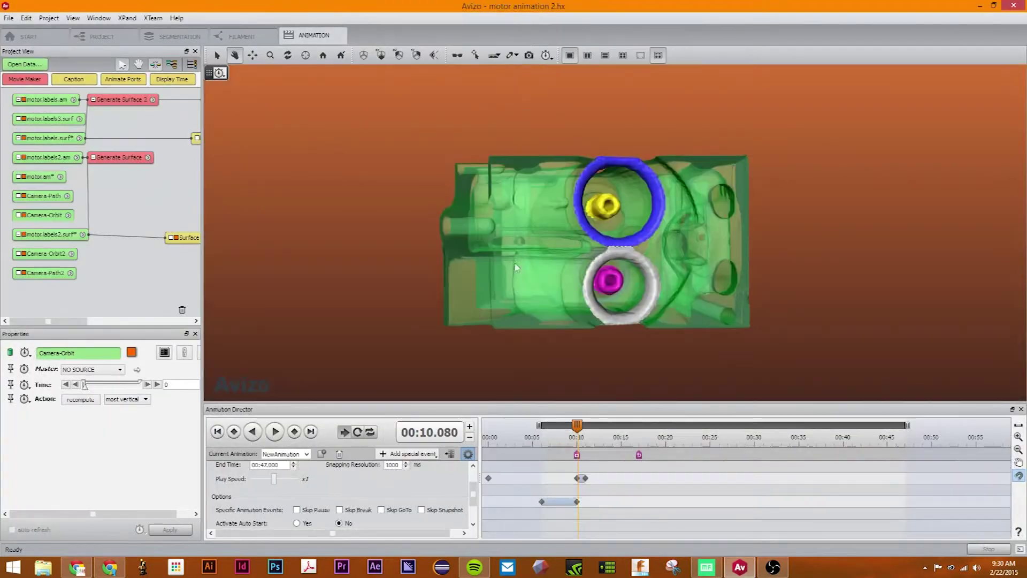
- Add Pause and Break events, and spread the overlapping events to 9 s, 11 s and 14 s on the timeline
{"action": "left_click", "coordinate": [419, 453]}
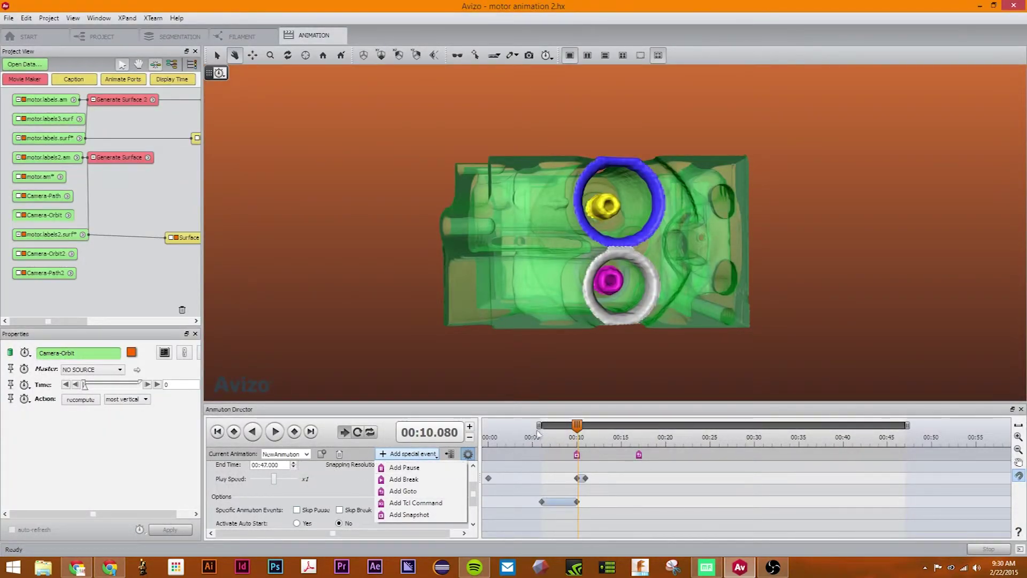
{"action": "left_click", "coordinate": [440, 468]}
{"action": "left_click", "coordinate": [426, 454]}
{"action": "left_click", "coordinate": [423, 480]}
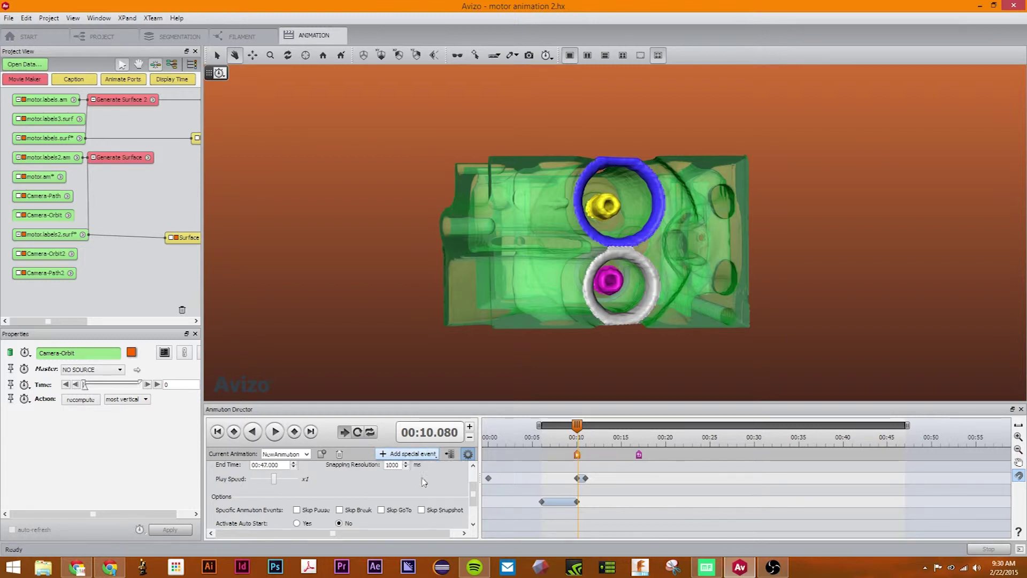
{"action": "mouse_move", "coordinate": [586, 462]}
{"action": "mouse_move", "coordinate": [577, 458]}
{"action": "left_mouse_down"}
{"action": "mouse_move", "coordinate": [613, 460]}
{"action": "mouse_move", "coordinate": [560, 462]}
{"action": "mouse_move", "coordinate": [586, 459]}
{"action": "left_mouse_up"}
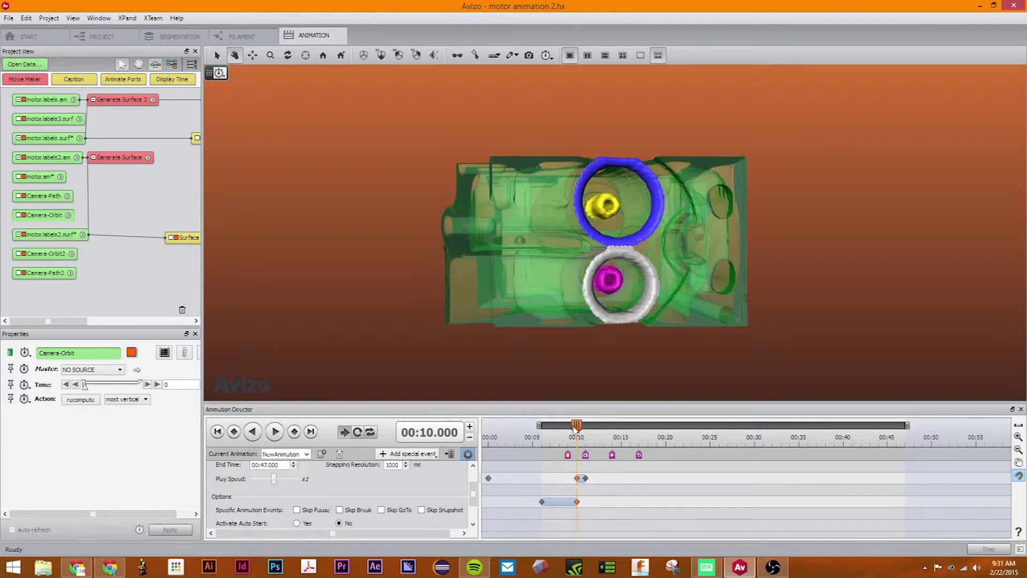
- Enable Skip Pause in the animation options, and test it by playing from 8 s and again from 10 s, stopping after 12 s
{"action": "left_click", "coordinate": [568, 455]}
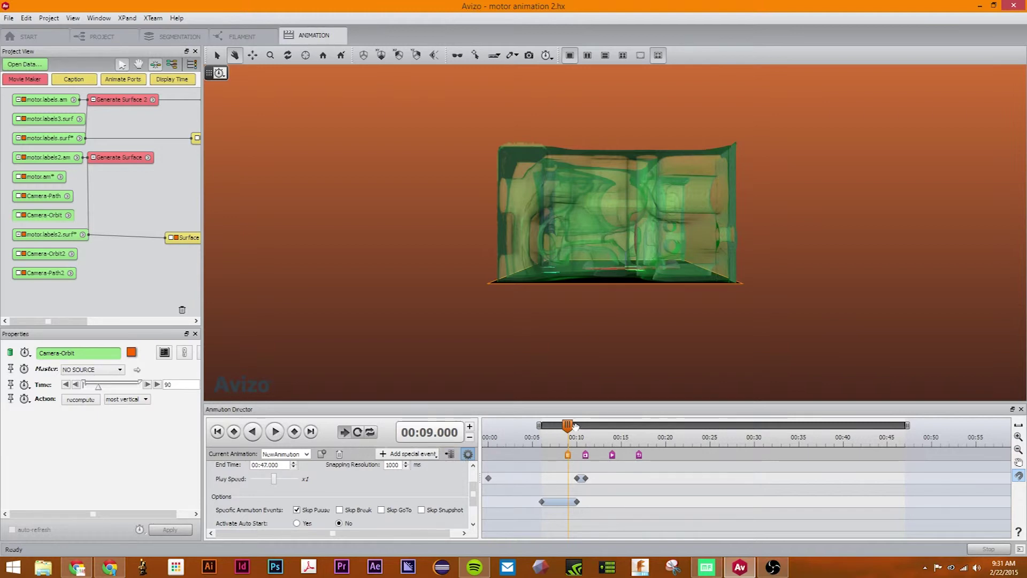
{"action": "left_click_drag", "start_coordinate": [568, 425], "coordinate": [559, 426]}
{"action": "left_click", "coordinate": [277, 431]}
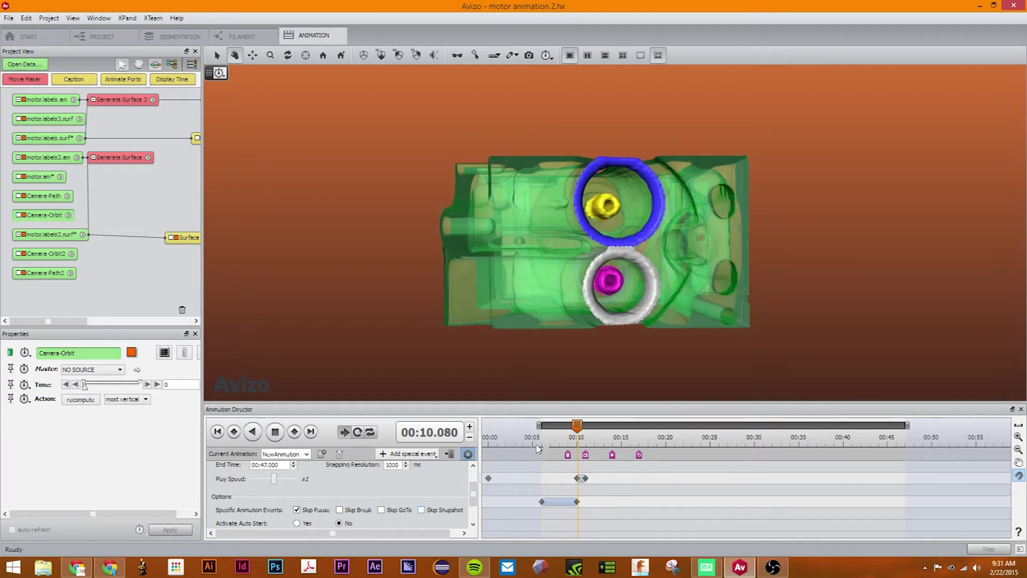
{"action": "left_click", "coordinate": [582, 427]}
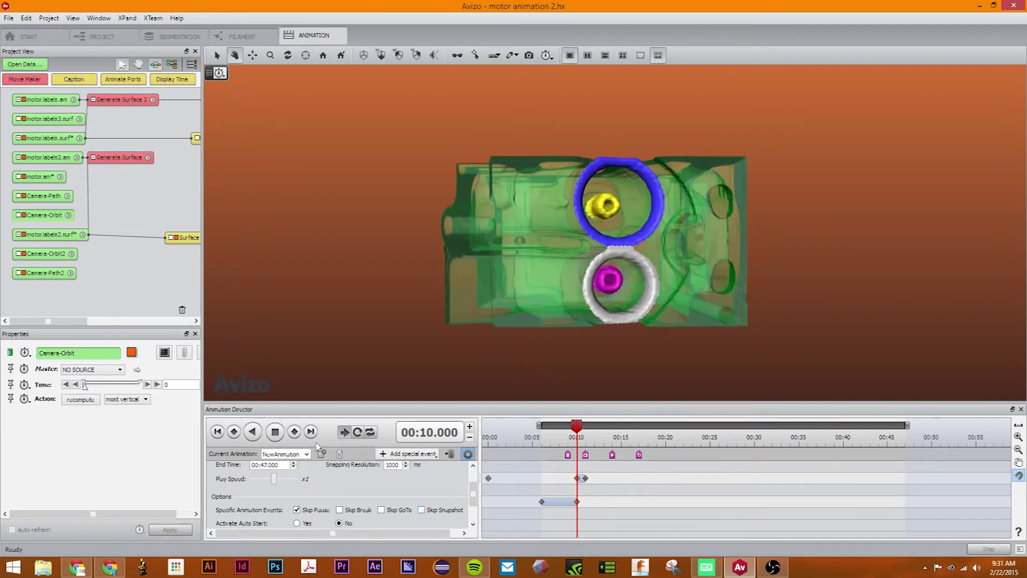
{"action": "left_click", "coordinate": [280, 432]}
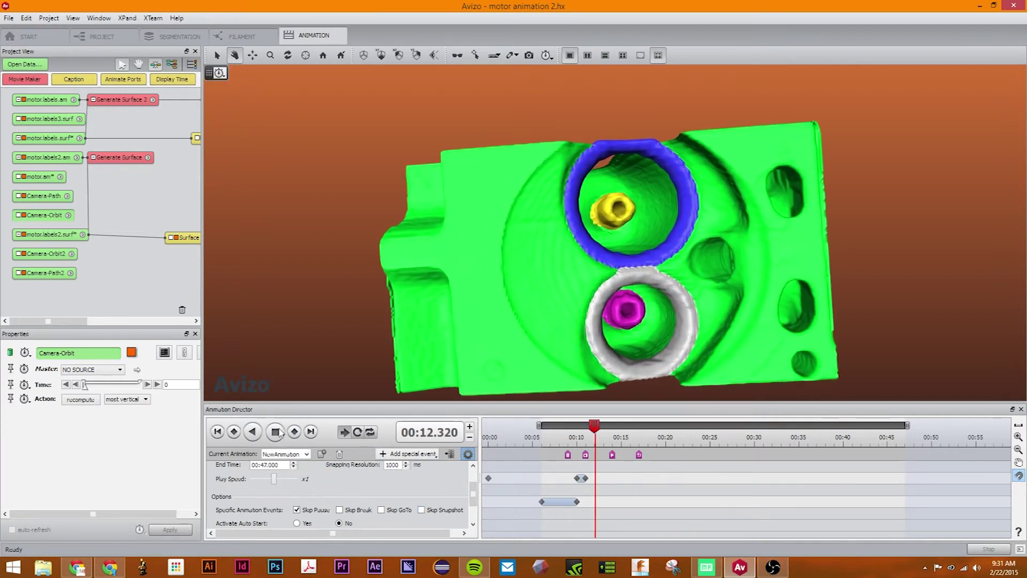
{"action": "left_click", "coordinate": [276, 432]}
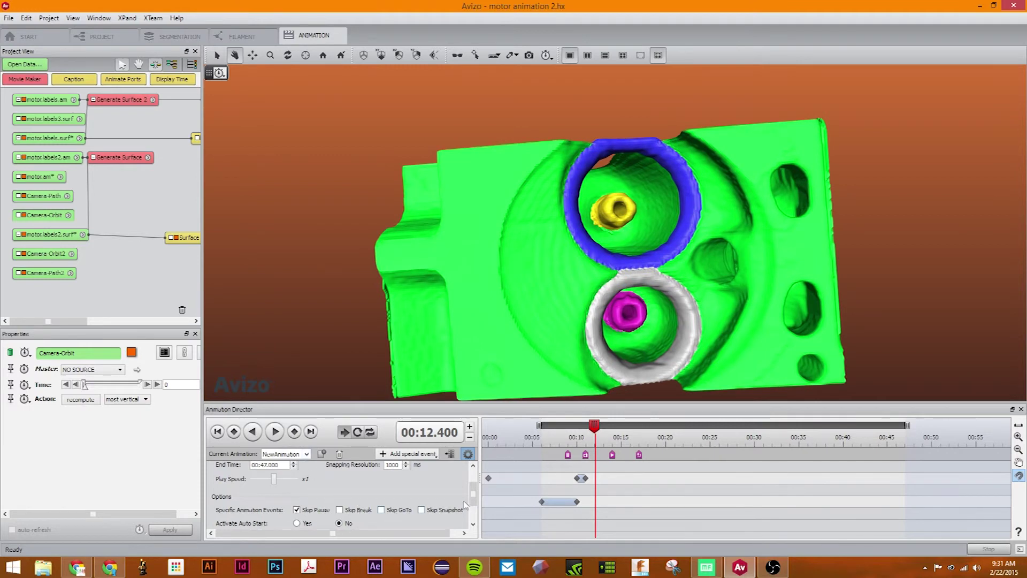
- Set Activate Function Keys to Yes, and close the animation options to show the track list
{"action": "scroll", "coordinate": [326, 505], "scroll_direction": "down", "scroll_amount": 2}
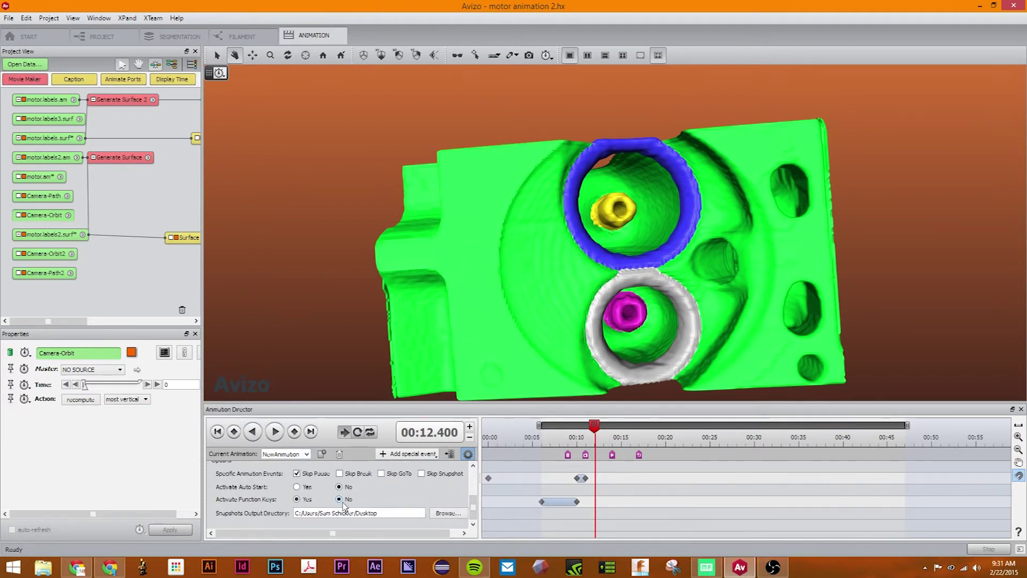
{"action": "left_click", "coordinate": [314, 500]}
{"action": "left_click", "coordinate": [297, 499]}
{"action": "left_click", "coordinate": [469, 455]}
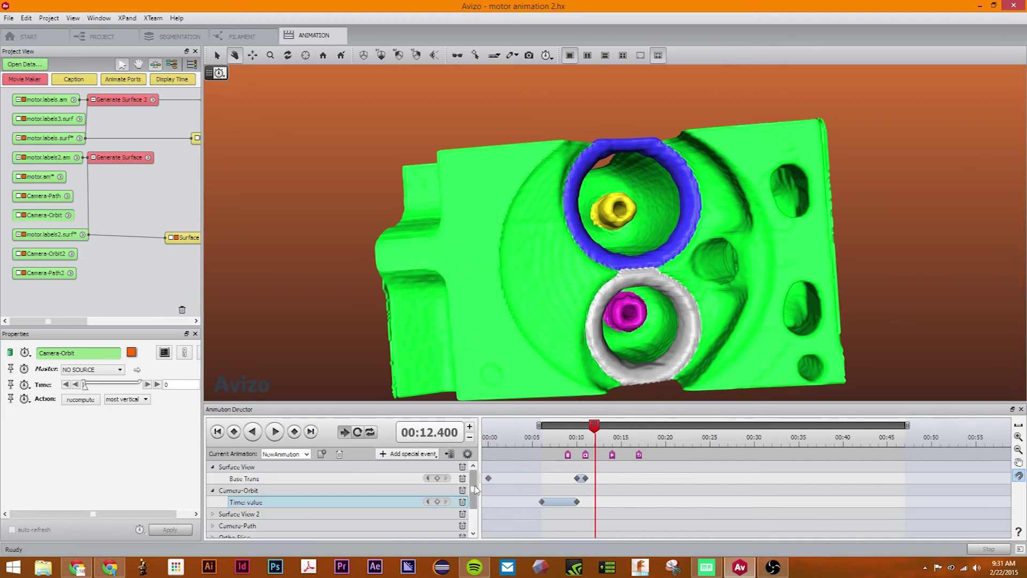